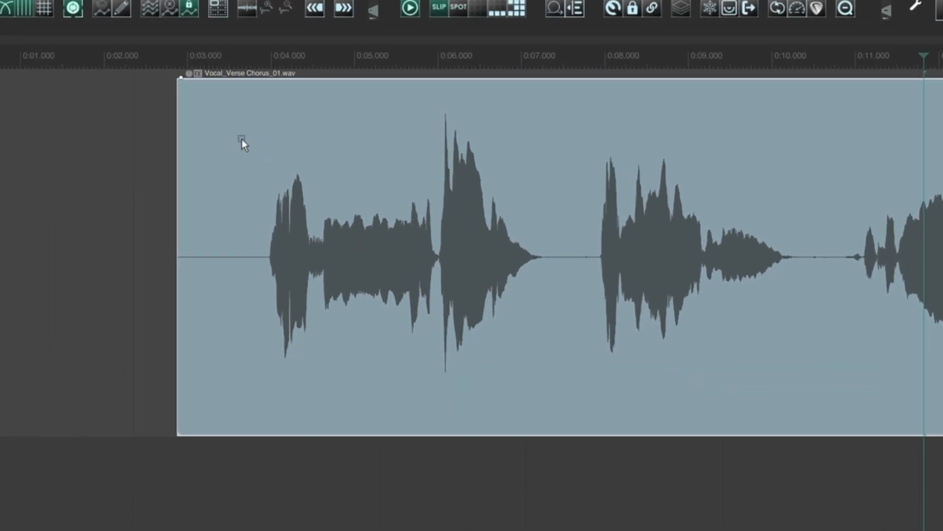
Step: Fade in the vocal item up to about 0:03.7 and fade it out from about 0:14
key(r)
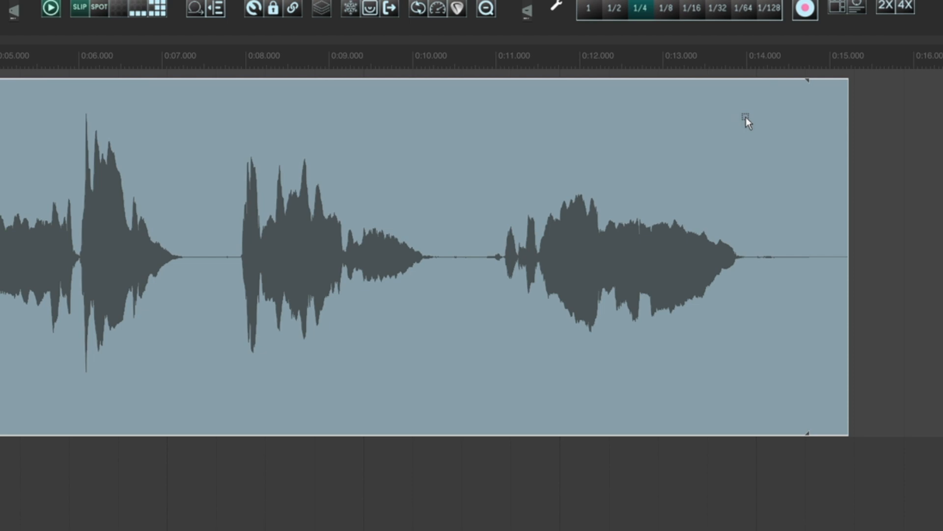
key(t)
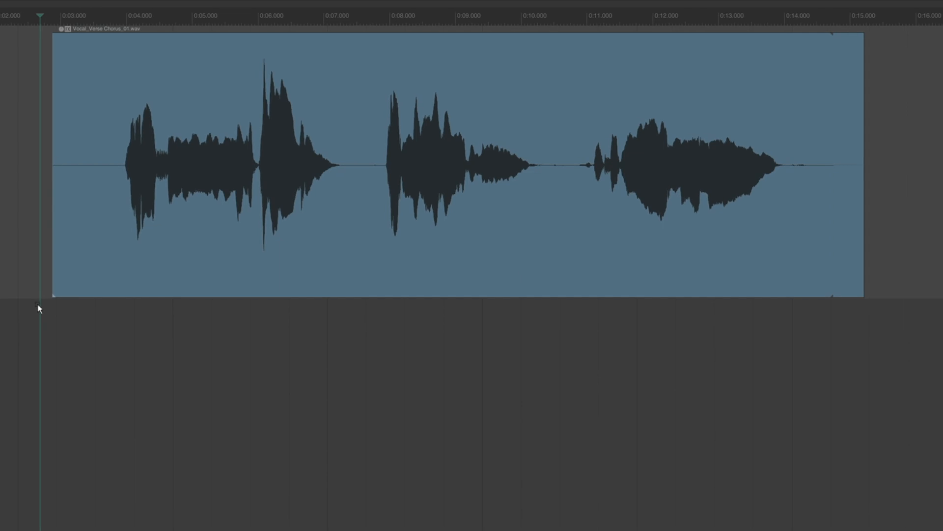
Step: Try trimming the vocal item's leading silence to about 0:03.9 and its trailing silence after the last phrase
key(a)
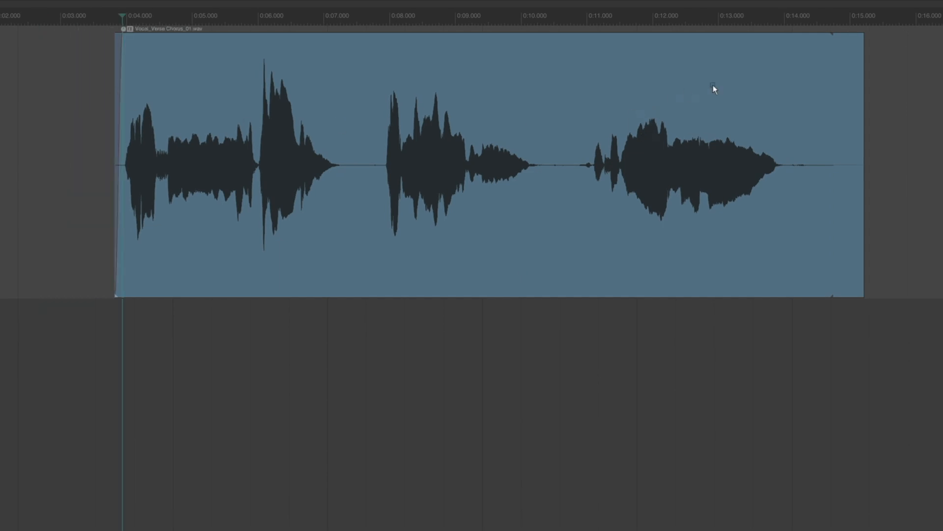
key(s)
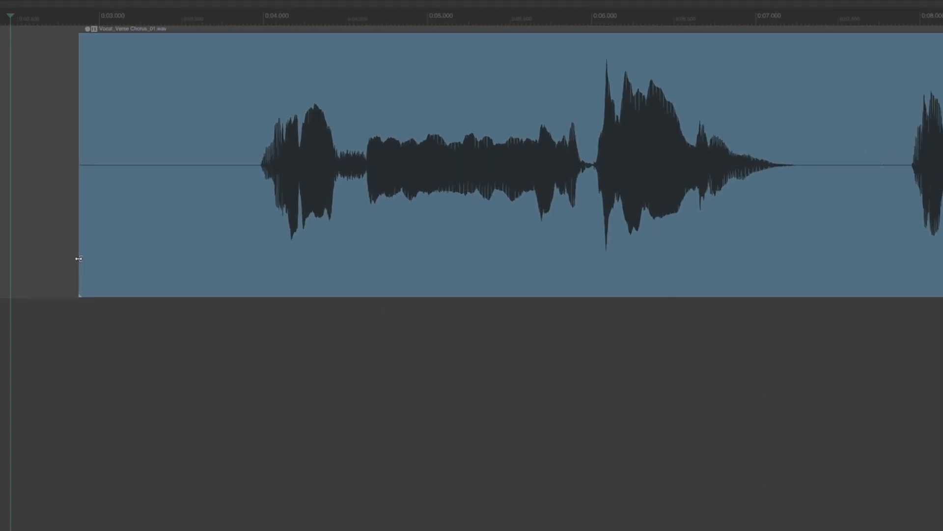
drag(79, 258, 253, 207)
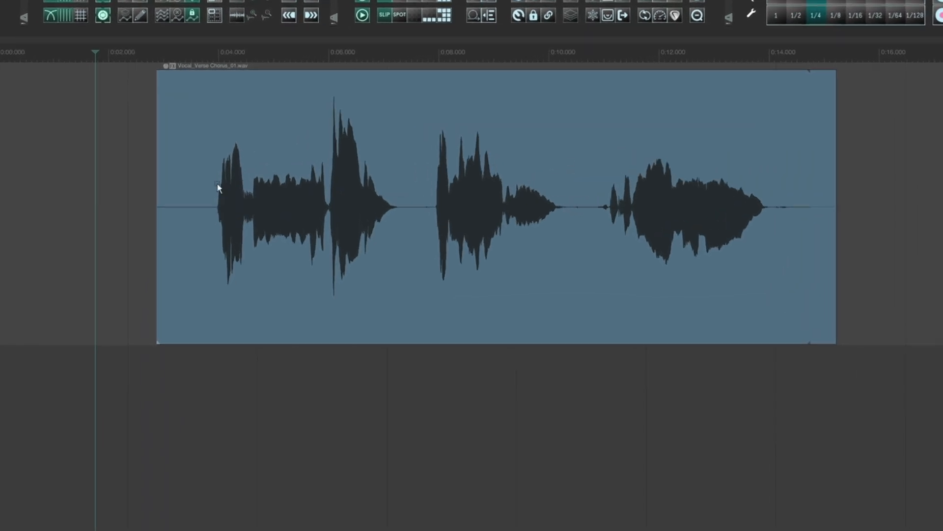
key(a)
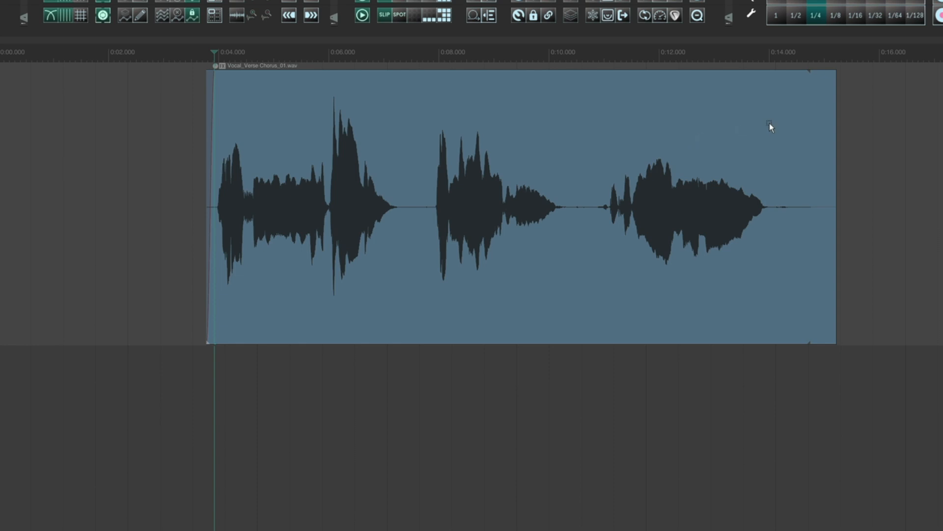
key(s)
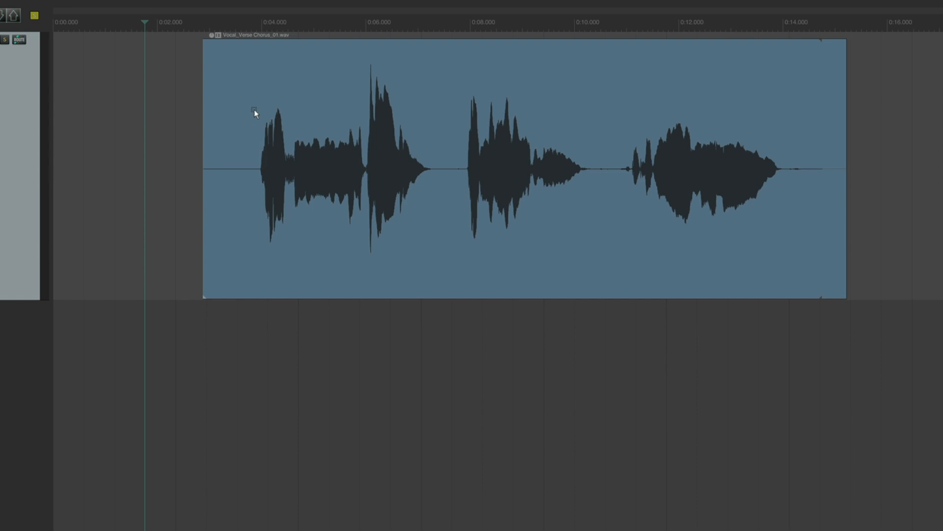
Step: Trim the vocal item's start to about 0:03.8 and its end to about 0:13.9, with short fades
key(d)
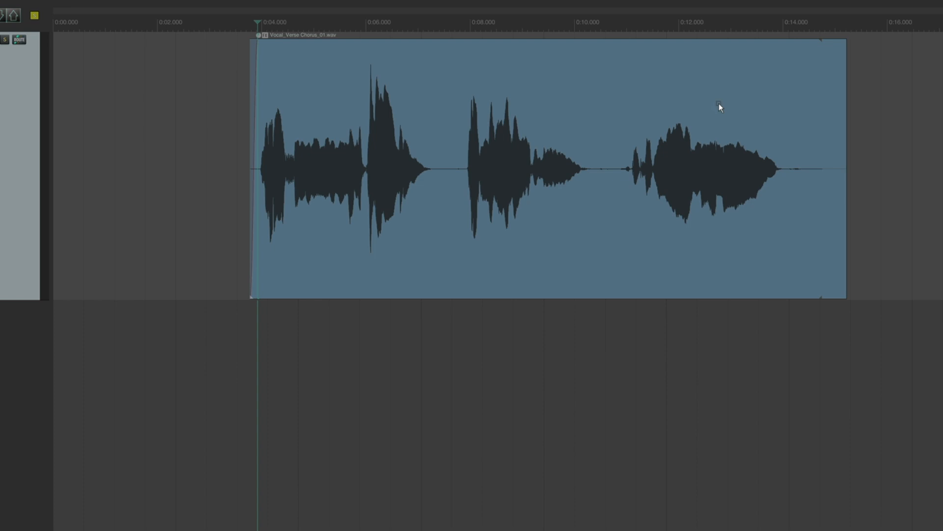
key(f)
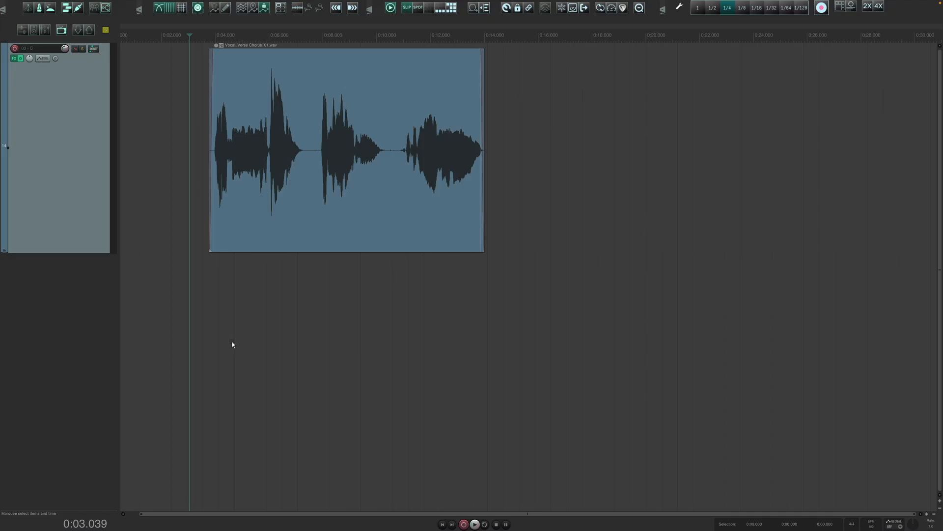
Step: Marquee-zoom into the vocal item's phrases to inspect the waveform closely, and restore the previous zoom levels
drag(313, 78, 410, 184)
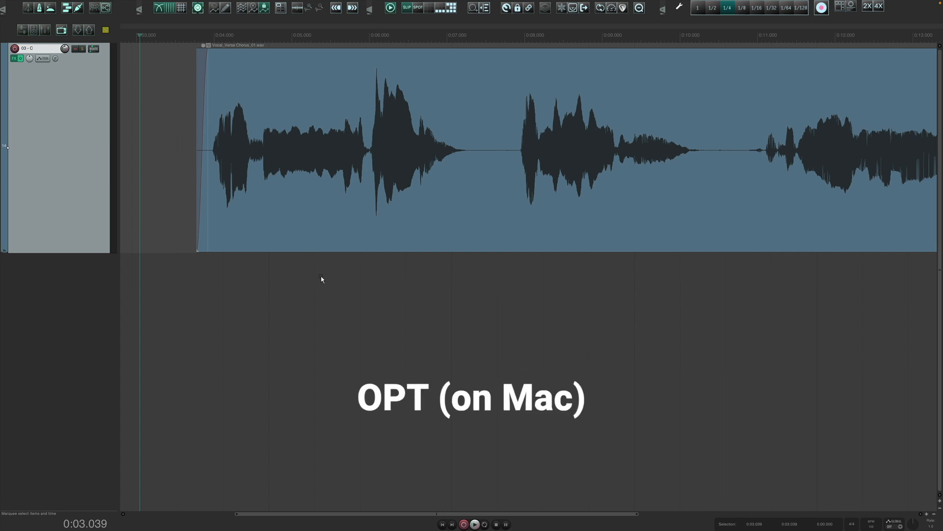
drag(366, 216, 498, 228)
drag(444, 211, 557, 340)
drag(438, 217, 673, 355)
drag(513, 253, 693, 367)
click(520, 375)
click(519, 375)
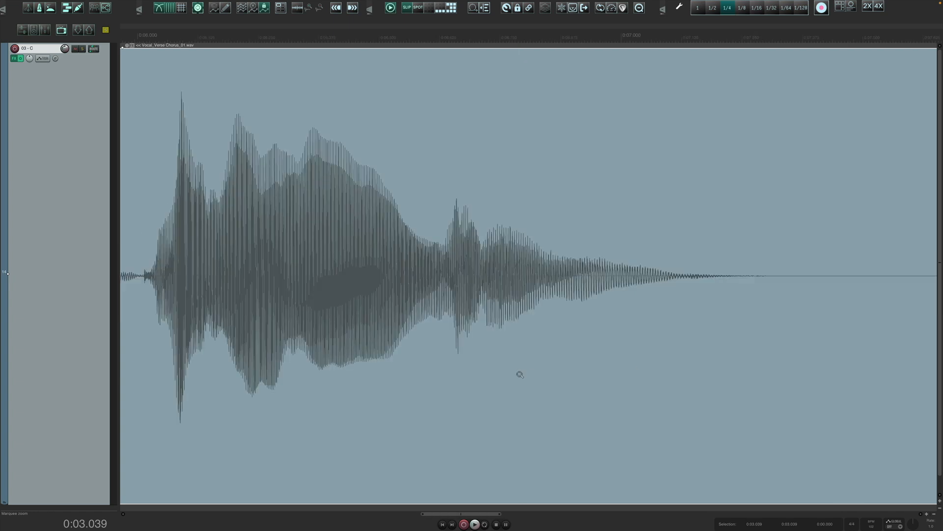
click(519, 373)
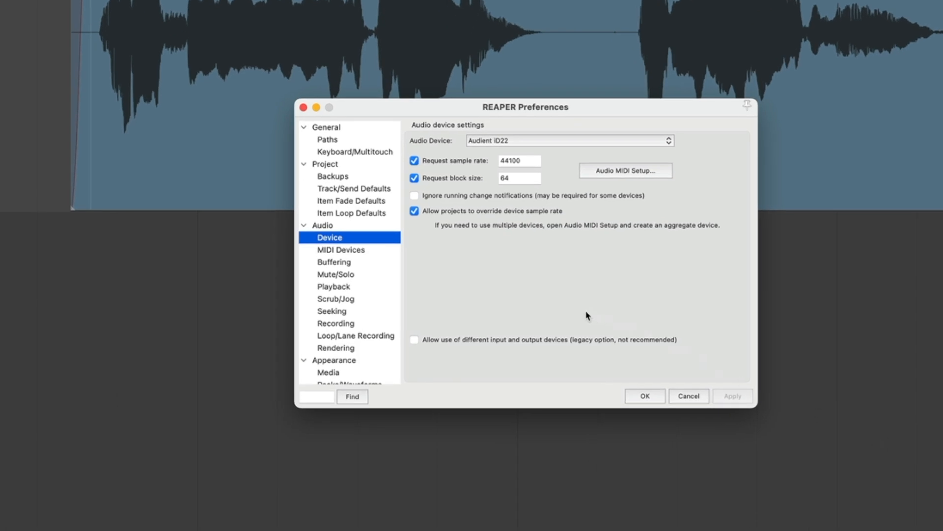
Step: Set the Opt mouse modifier for Media item left click to Restore previous zoom and apply the preferences
scroll(385, 318, down, 10)
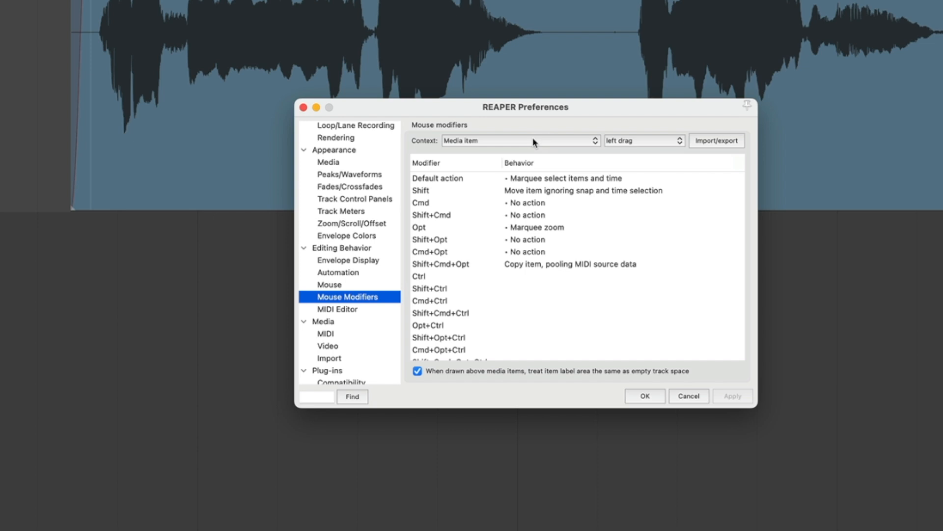
click(465, 230)
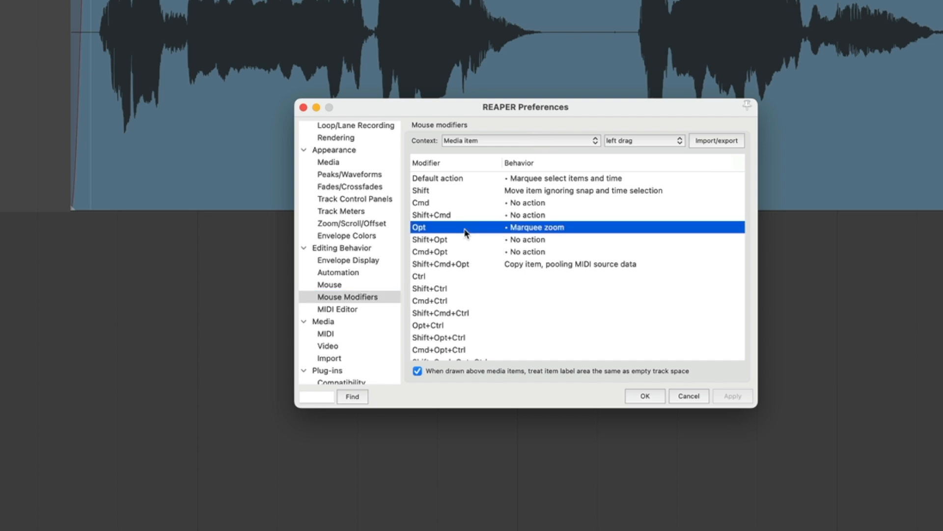
click(622, 142)
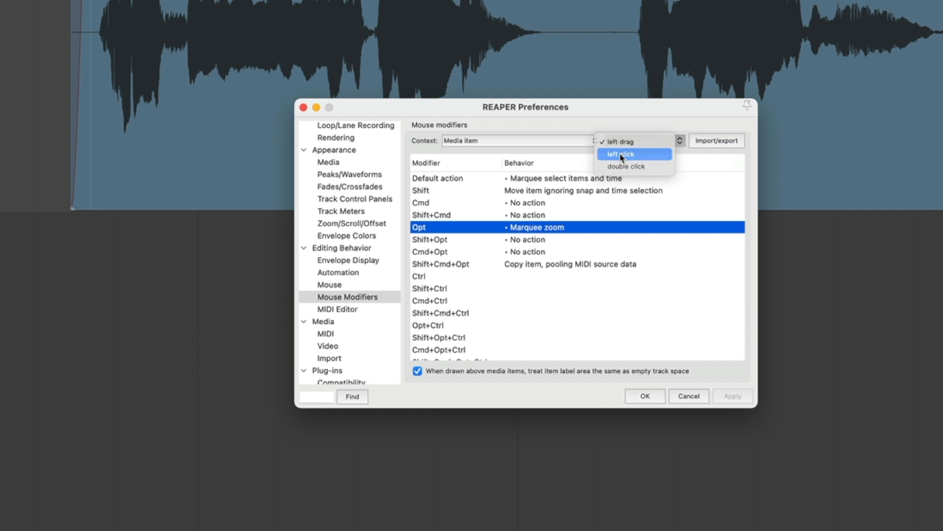
click(621, 154)
click(537, 227)
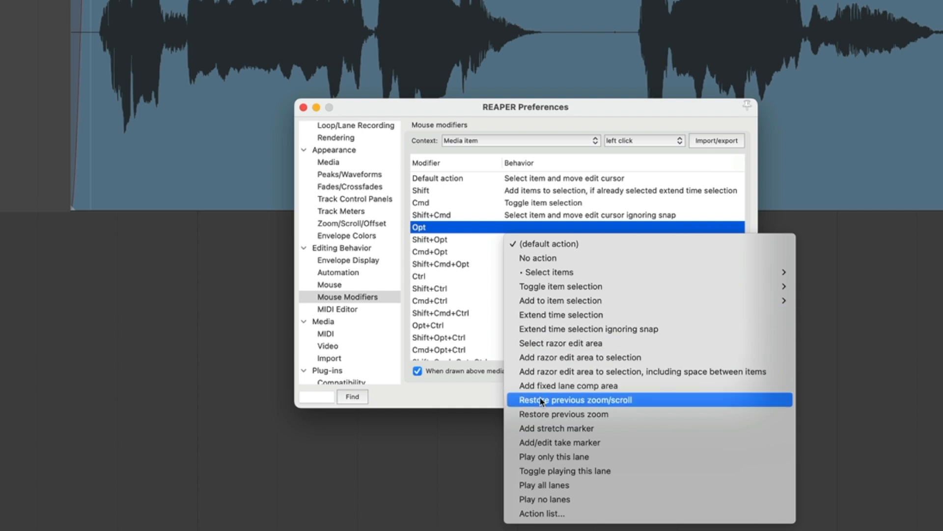
click(542, 416)
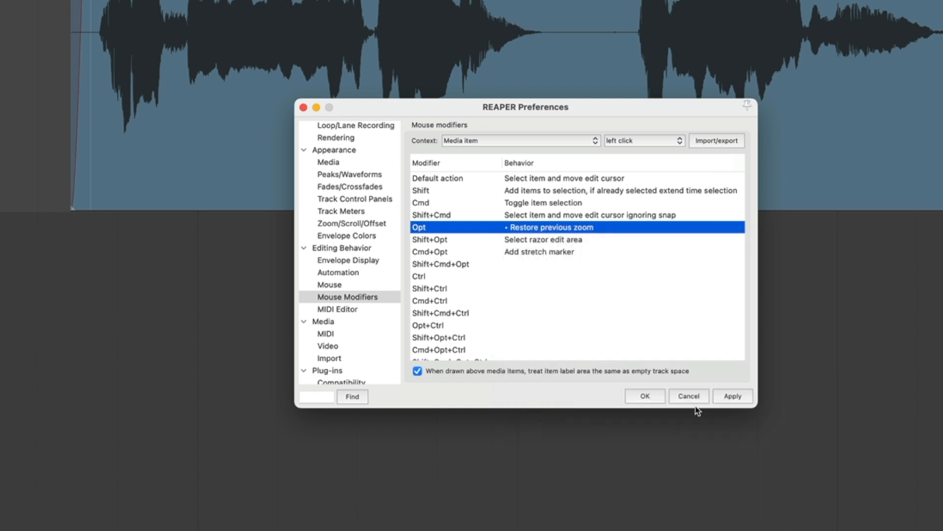
click(733, 396)
click(646, 396)
Step: Check the Opt mouse modifier behaviours for left drag and left click in the Media item bottom half context
key(super+comma)
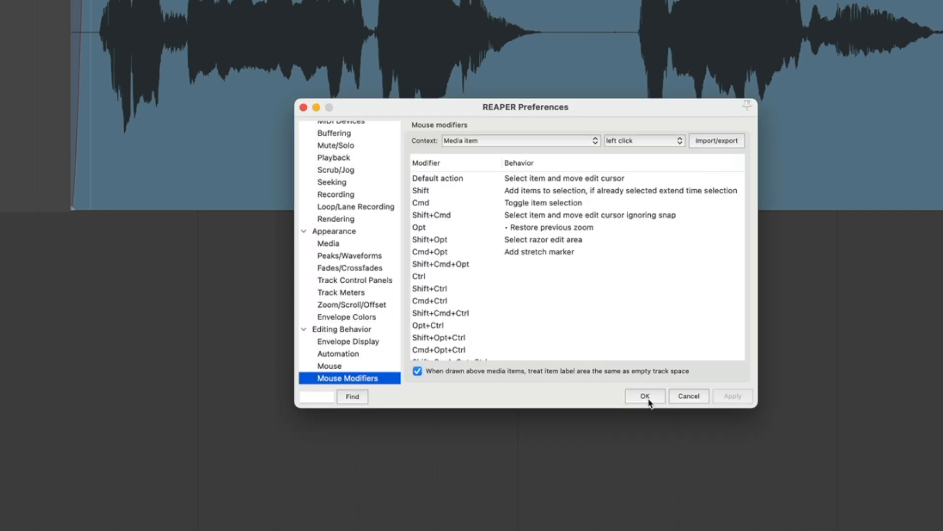
click(495, 139)
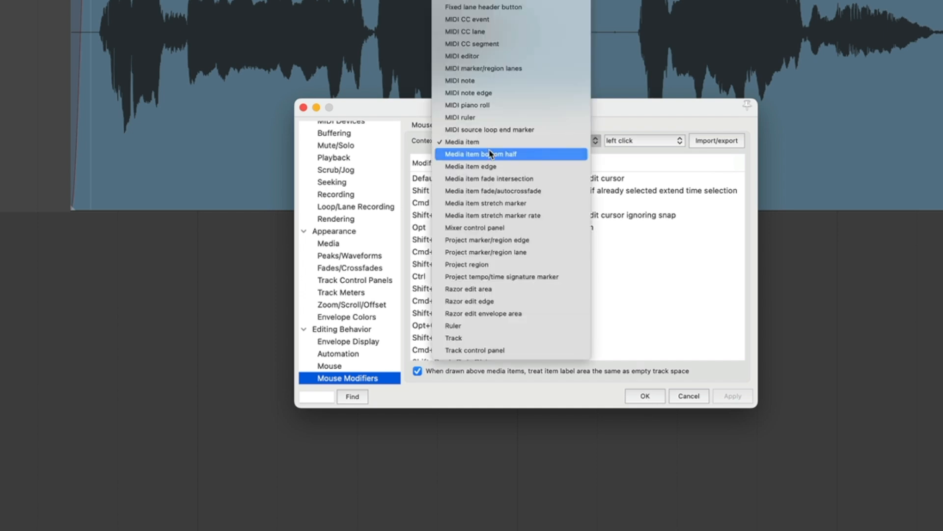
click(491, 153)
click(612, 144)
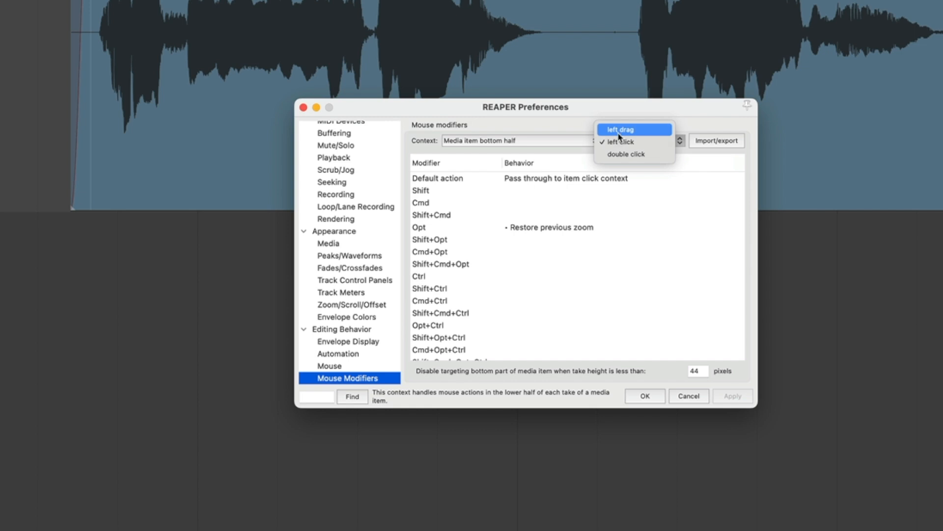
click(618, 130)
click(524, 233)
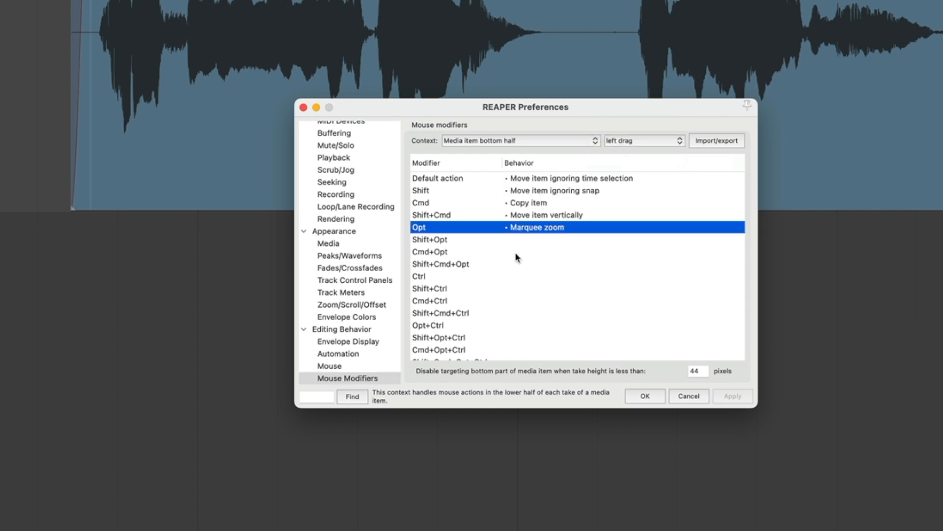
click(620, 141)
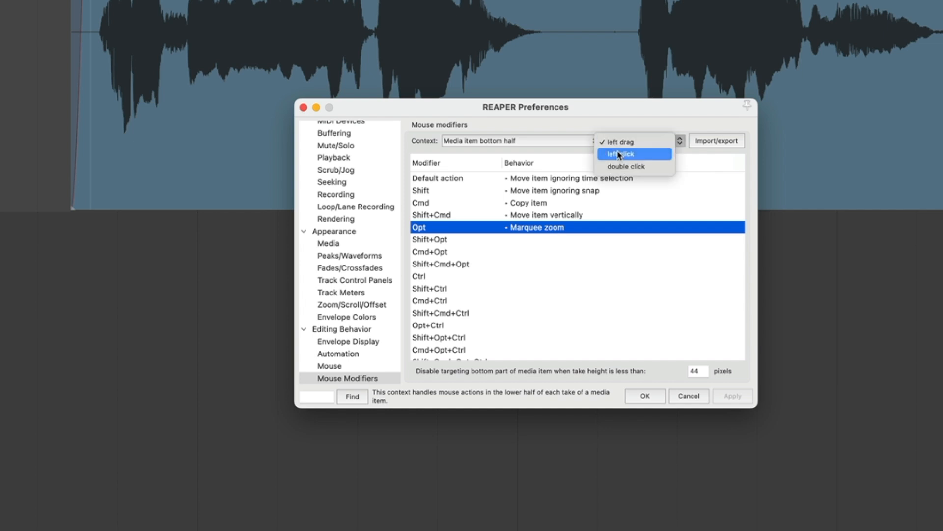
click(618, 154)
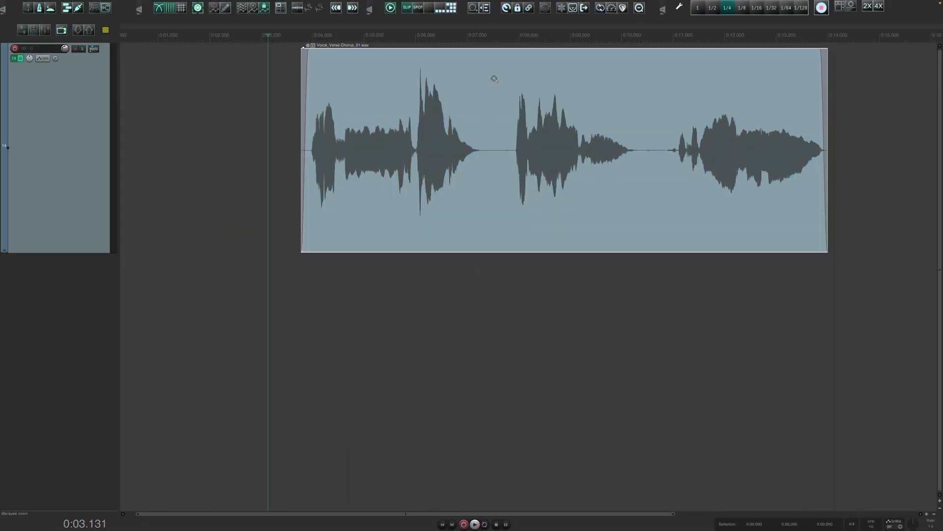
Step: Test marquee zoom on the second and third vocal phrases and return to the previous zoom
drag(548, 172, 582, 189)
drag(458, 180, 604, 342)
drag(479, 191, 595, 337)
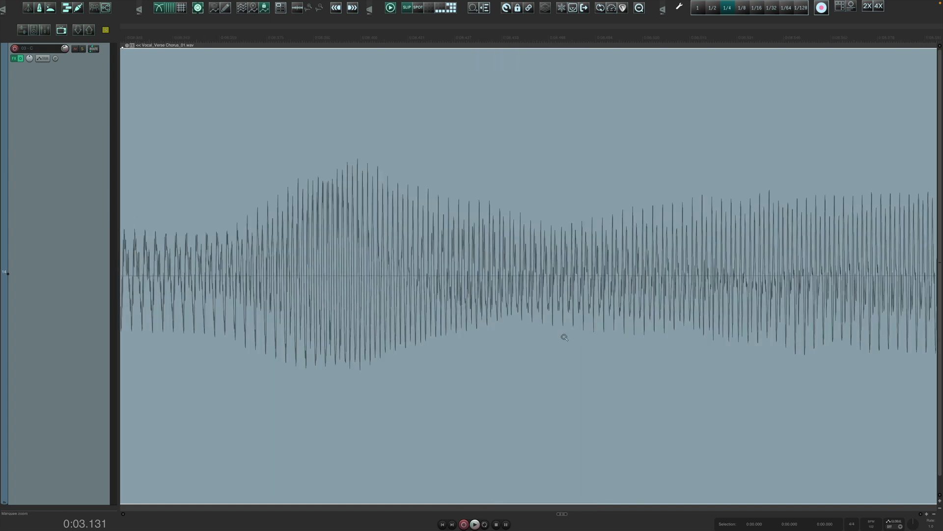
click(565, 338)
click(564, 337)
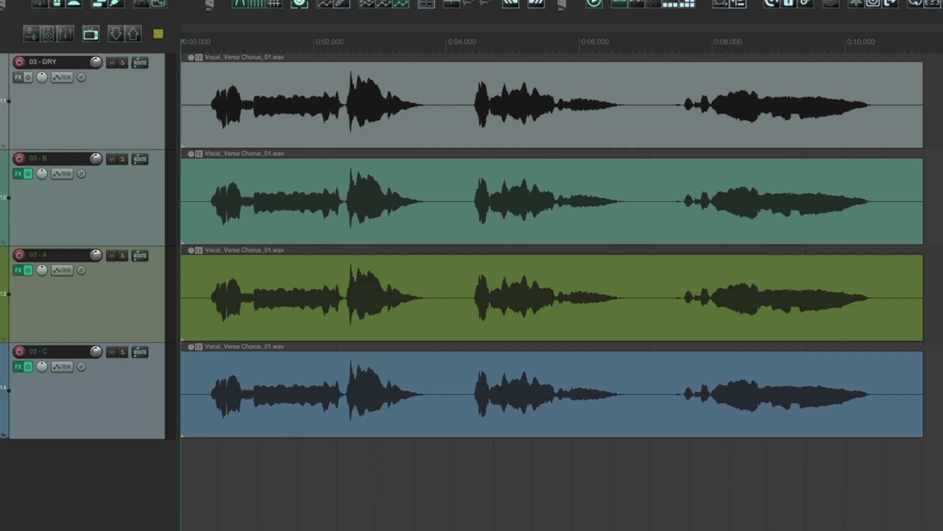
Step: Try building a folder manually by inserting and naming a new parent track above the 03 - DRY track
key(ctrl+t)
drag(107, 506, 54, 56)
drag(3, 147, 3, 147)
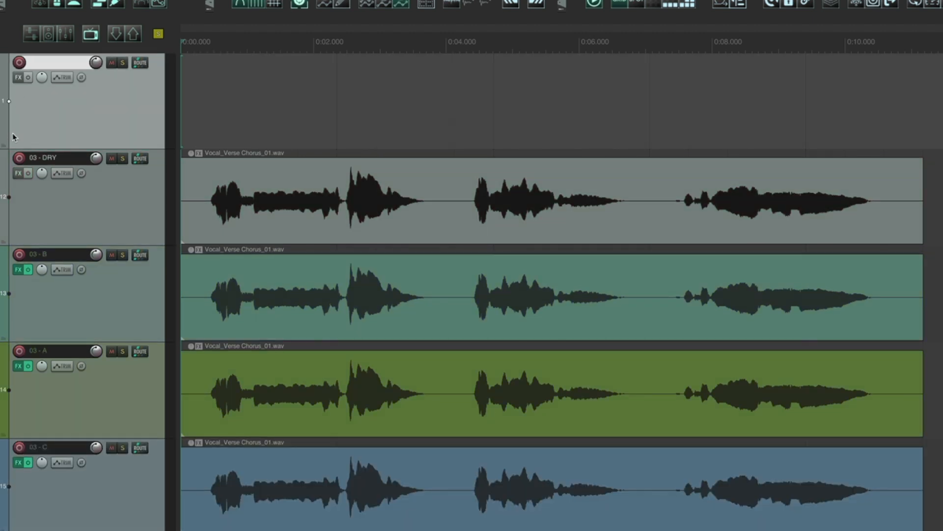
click(3, 146)
double_click(58, 63)
text(F)
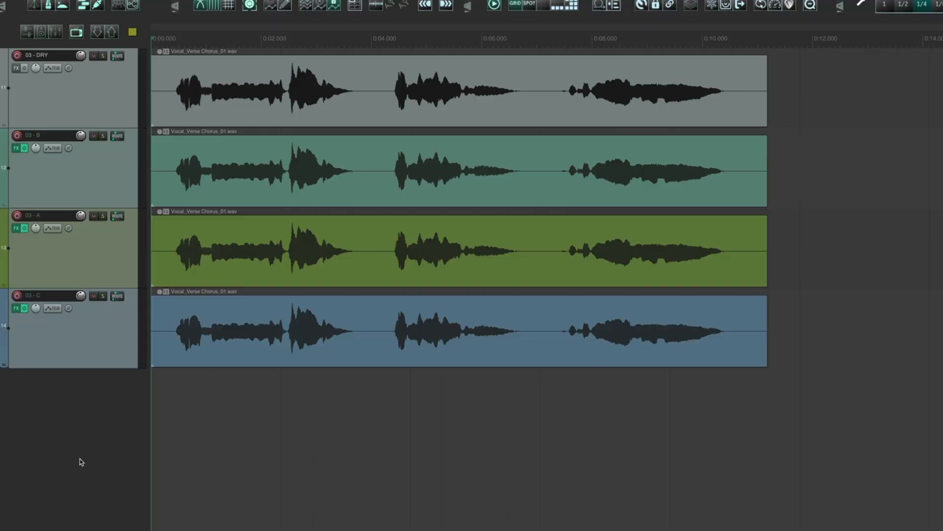
Step: Group the four tracks from 03 - DRY to 03 - C in a new folder with the parent name Folder
click(69, 101)
shift+click(82, 358)
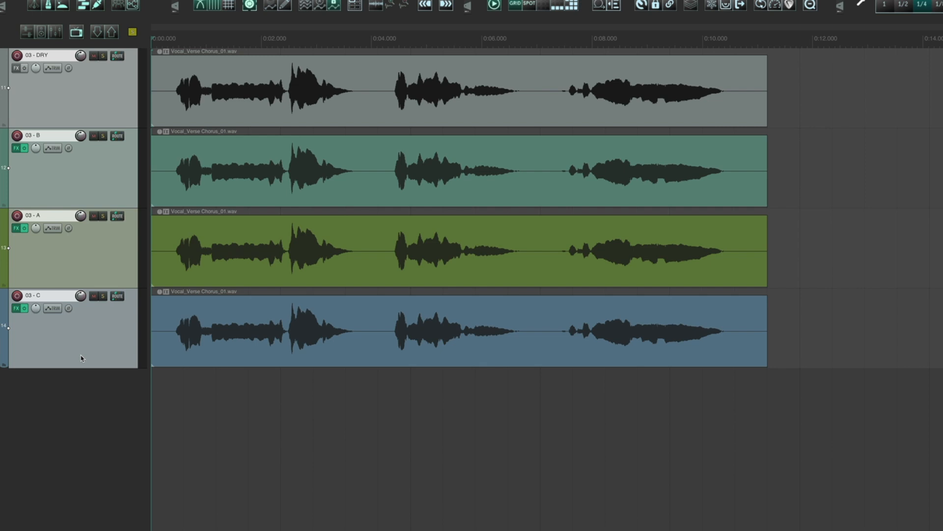
key(f)
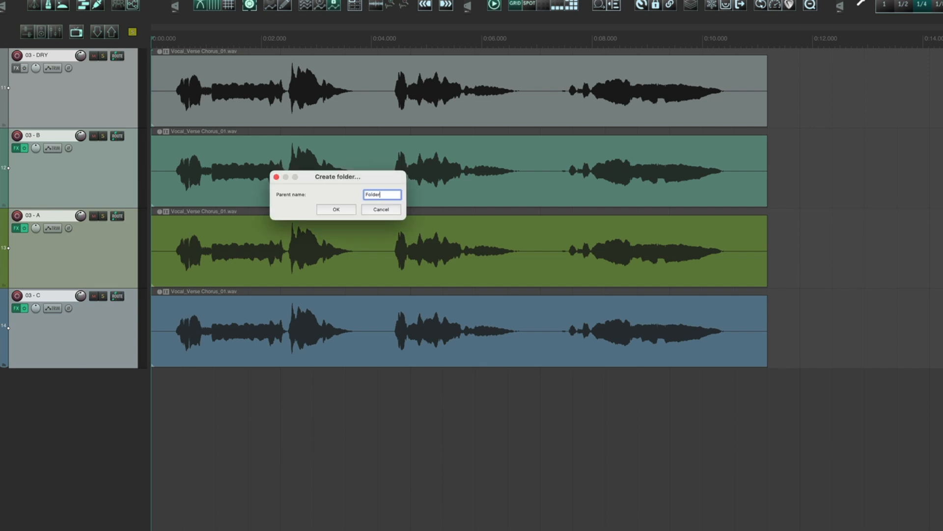
key(Return)
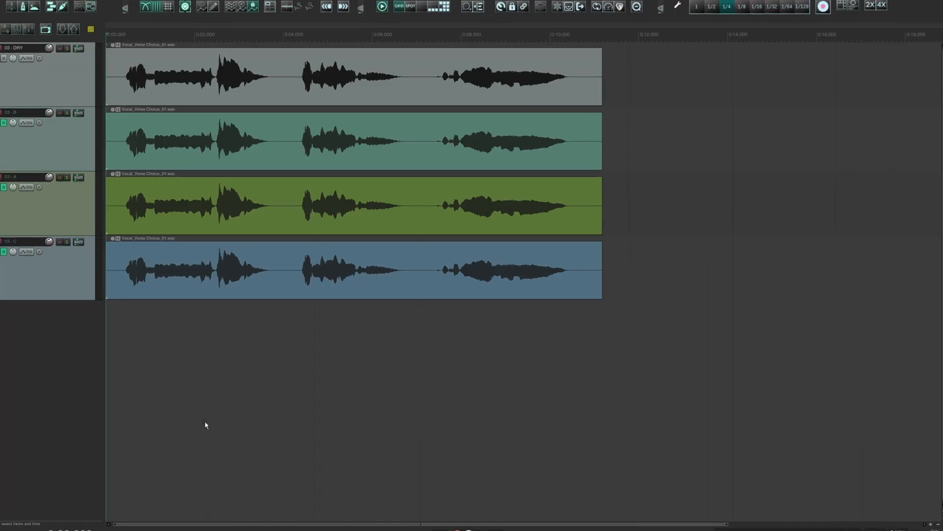
Step: Search the action list for "create folder to conta" and select the Lokasenna_Create folder to contain selected tracks.lua script
key(shift+slash)
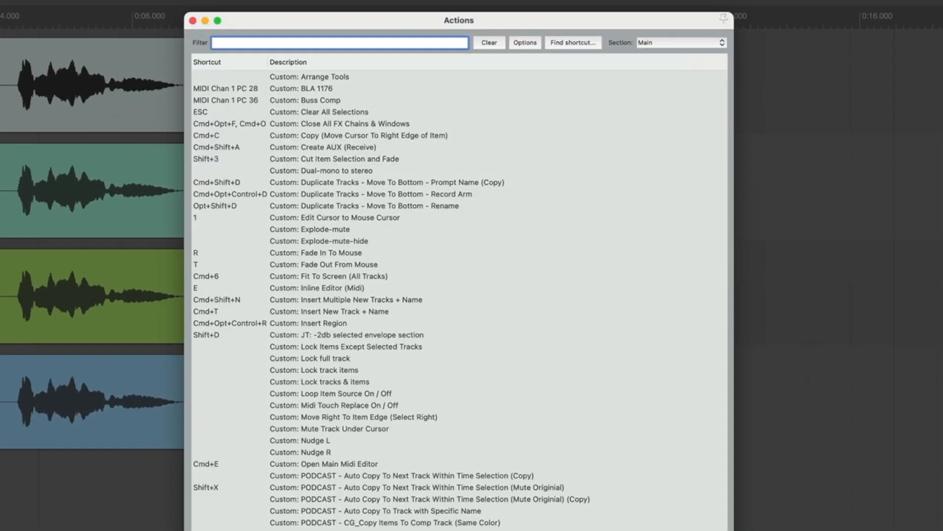
text(create f)
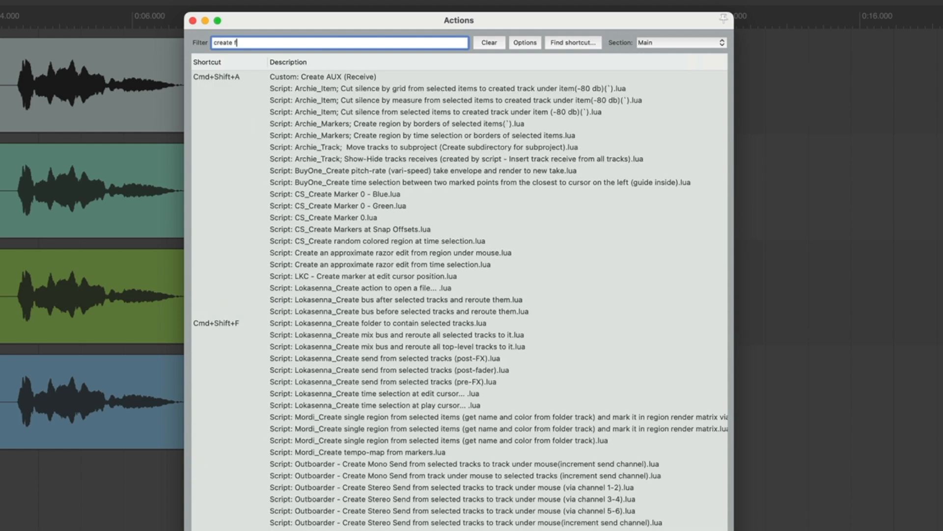
text(older to conta)
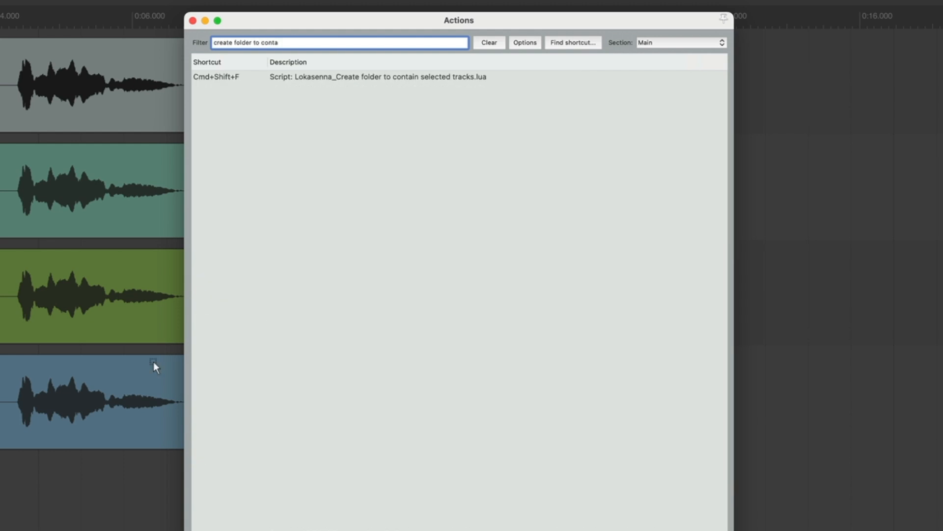
click(298, 79)
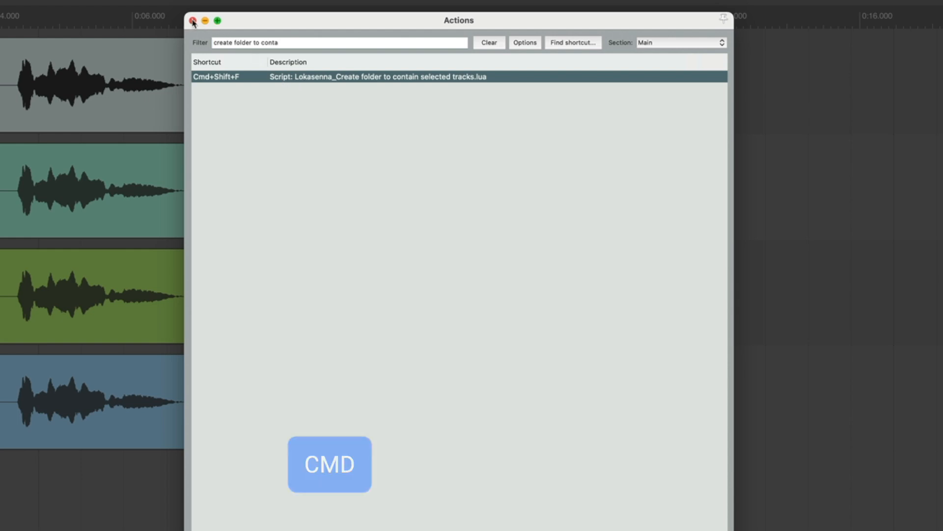
key(super+shift+f)
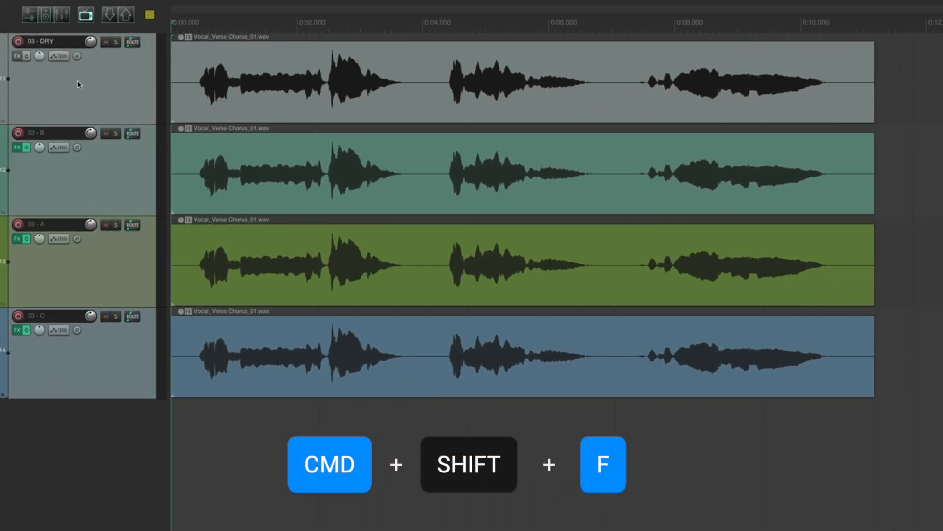
Step: Run the folder script on the four tracks from 03 - DRY to 03 - C, using the parent name Folder
click(78, 83)
shift+click(90, 360)
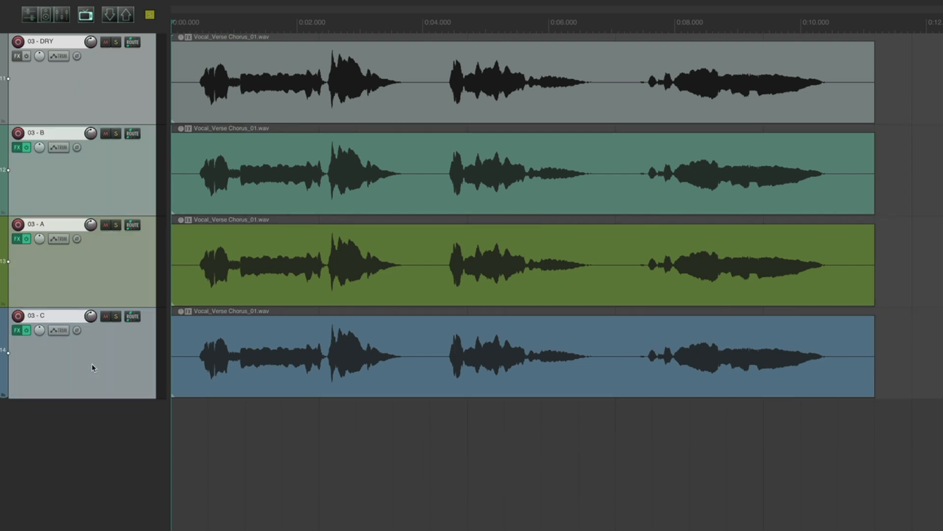
key(super+shift+f)
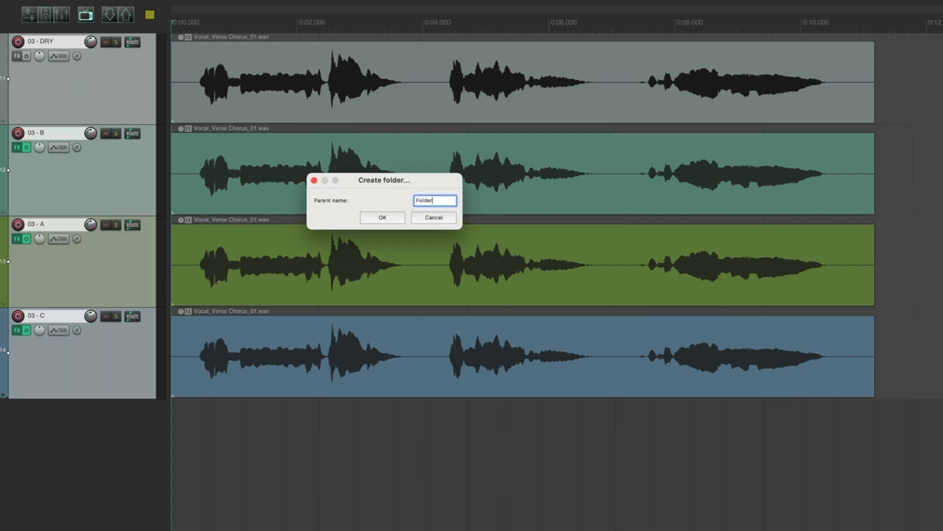
key(Return)
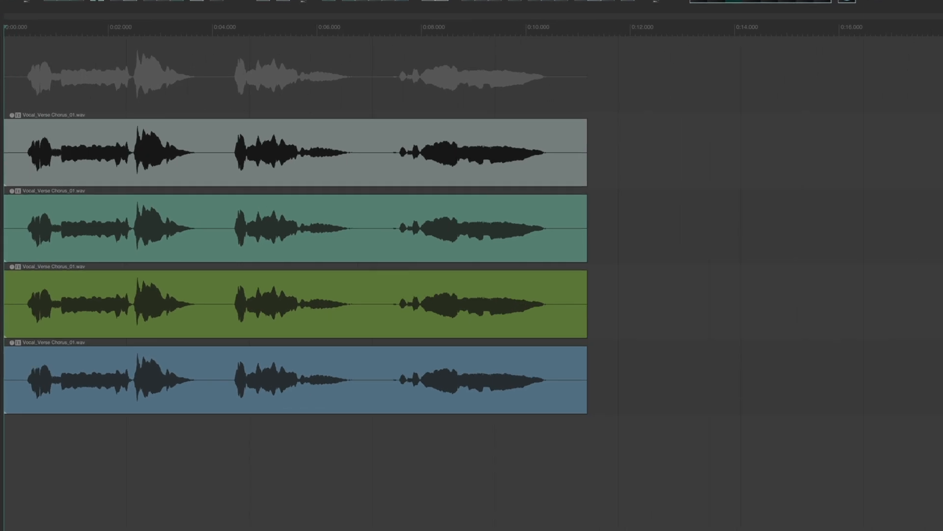
Step: Search the action list for "track: insert multiple new tracks" and select the Track: Insert multiple new tracks action
key(question)
text(track: insert multiple new tracks)
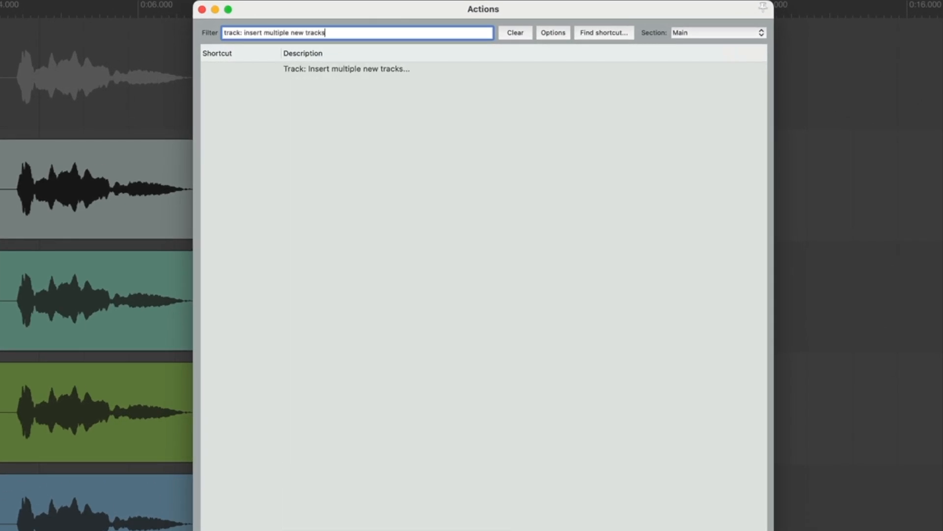
click(367, 70)
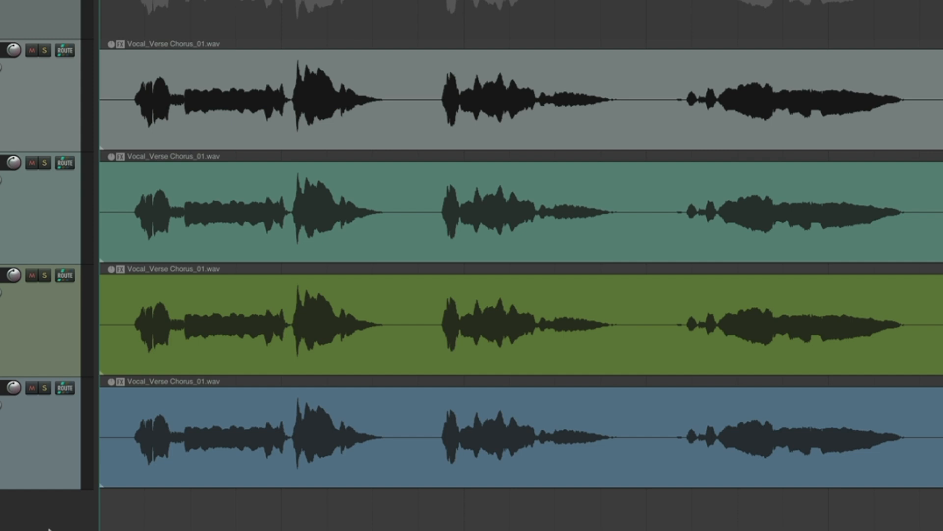
Step: Insert 4 new tracks below the 03 - C track and name the first one vocal
key(super+shift+n)
text(4)
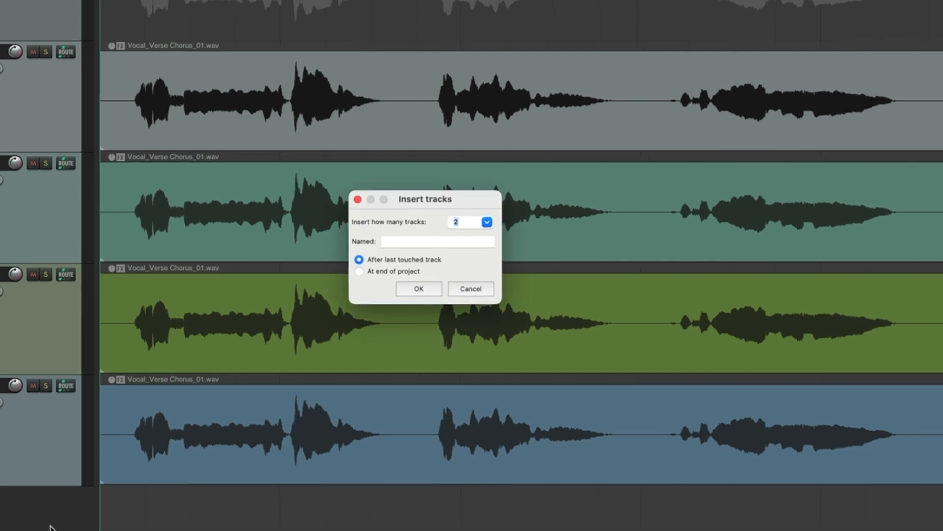
key(Return)
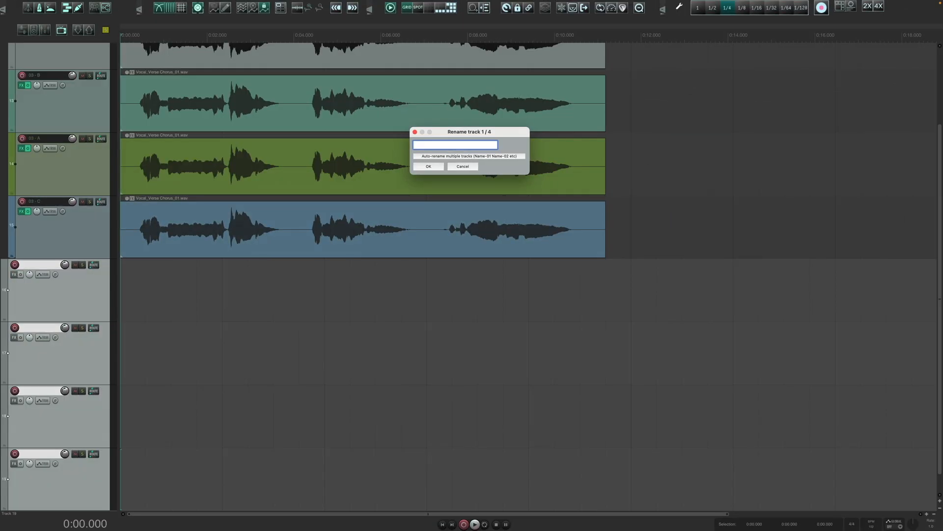
text(vocal)
key(Return)
text(v)
key(Return)
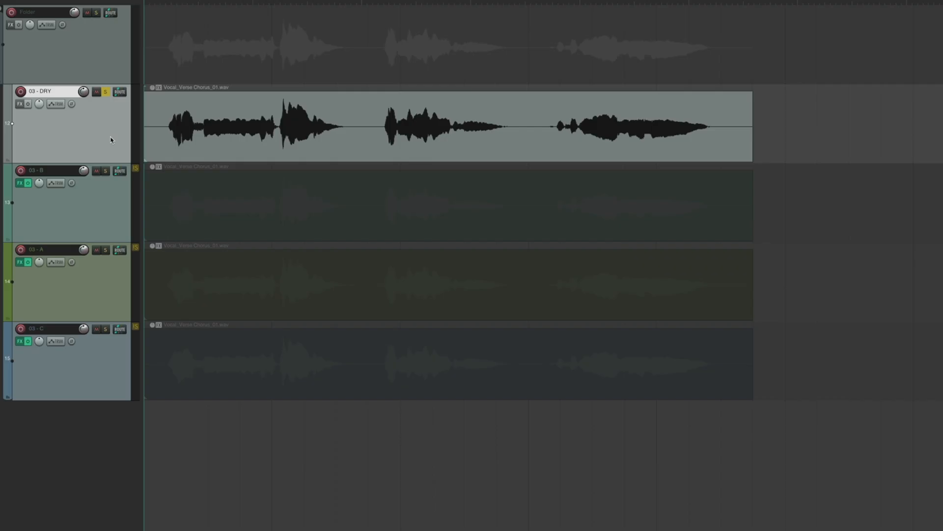
Step: Move the automatic solo through the tracks from 03 - DRY down to 03 - C and back up to 03 - DRY
key(Down)
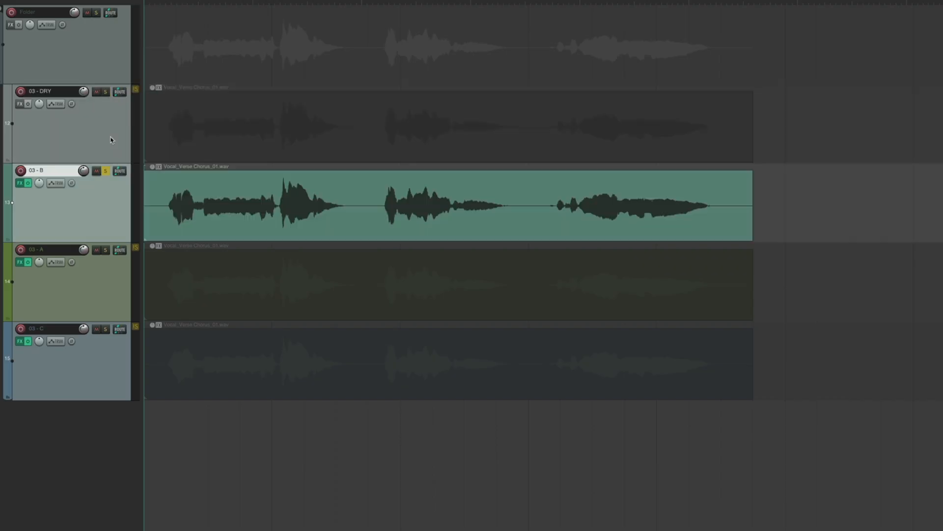
key(Down)
key(Down)
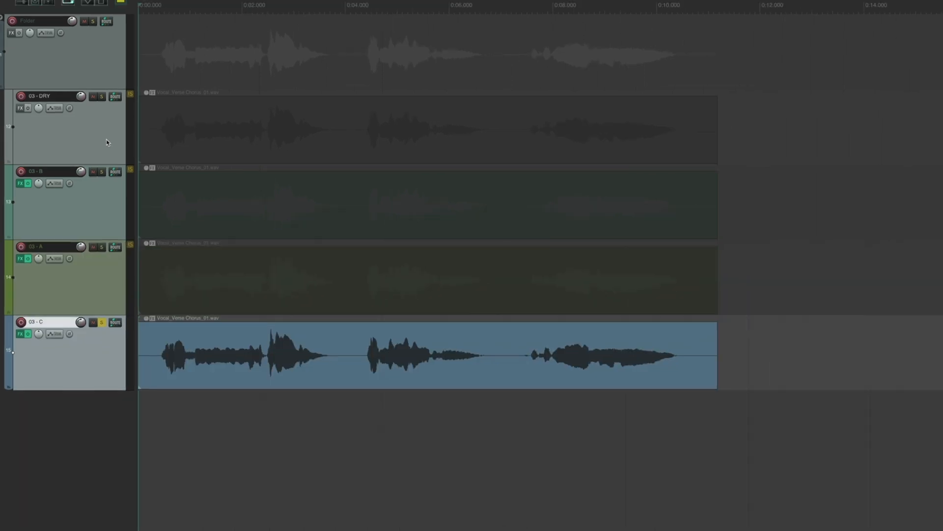
key(Up)
key(Up)
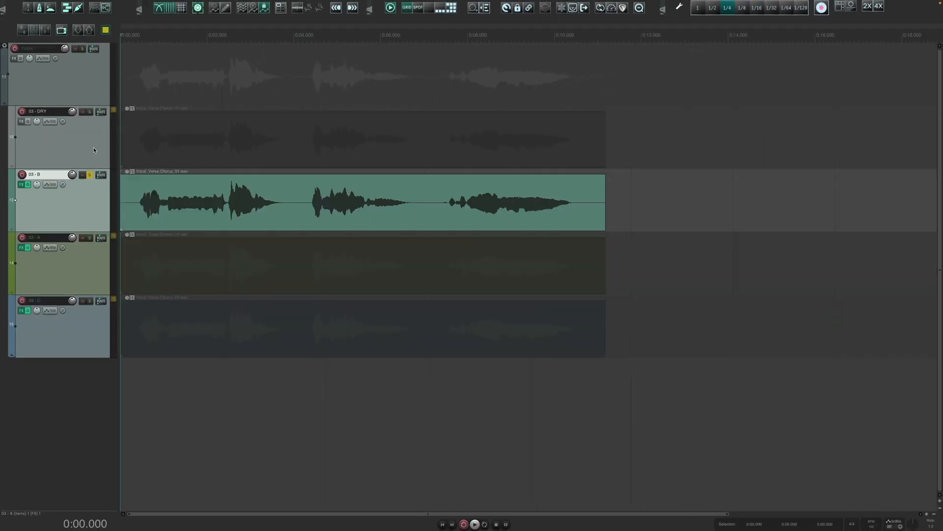
key(Up)
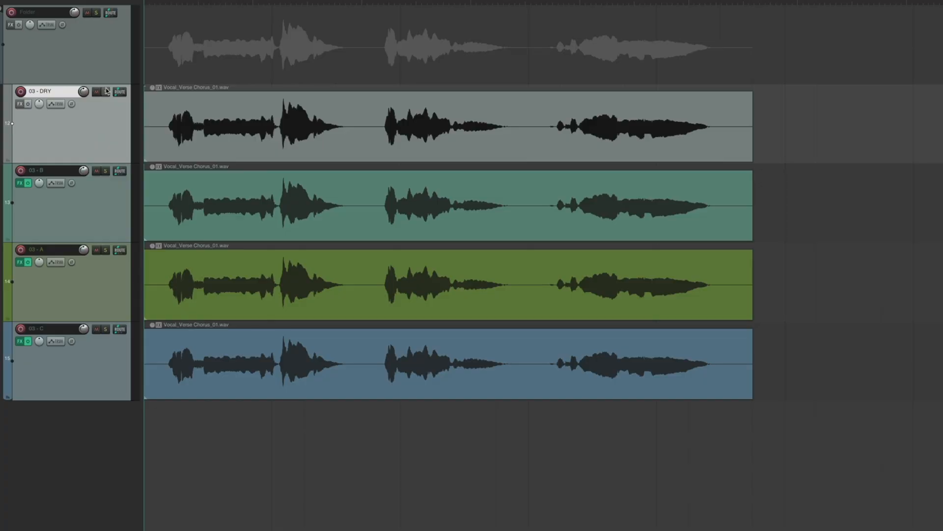
Step: Solo the 03 - DRY track manually, then unsolo it and solo 03 - B instead
click(105, 91)
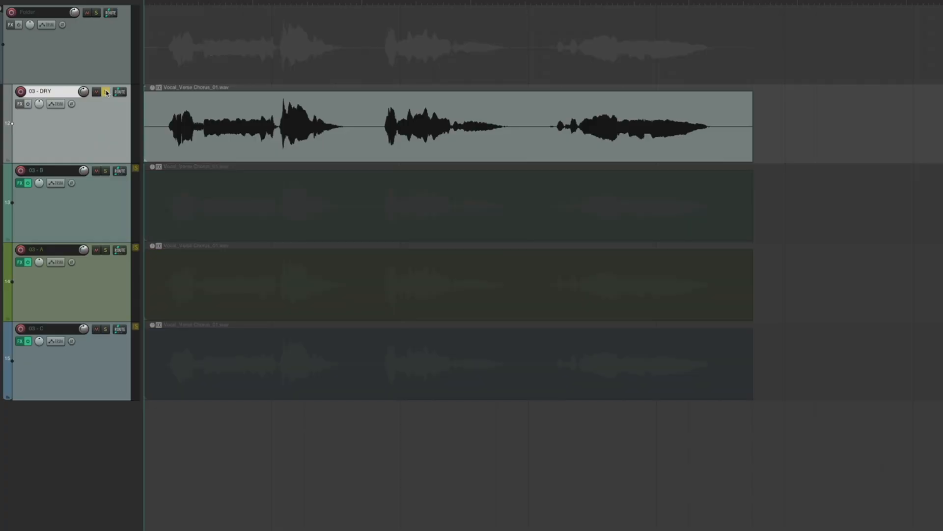
click(102, 211)
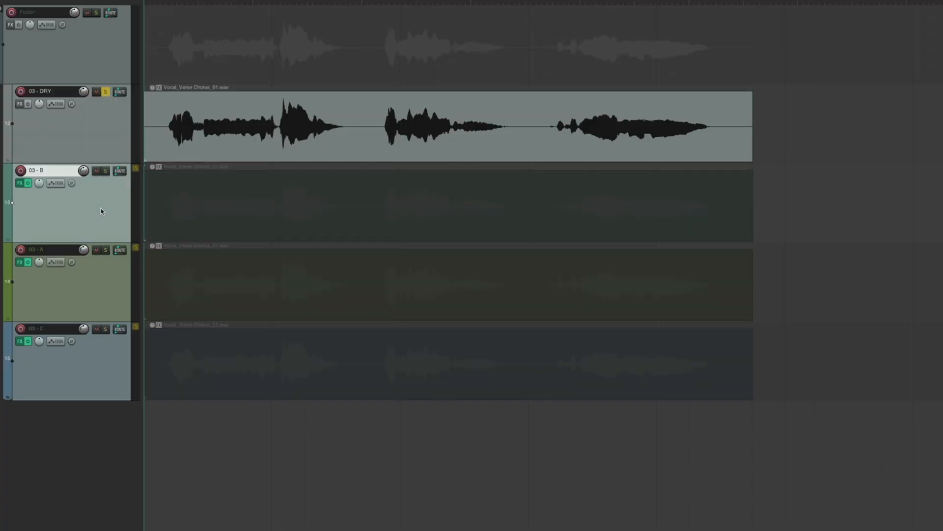
click(106, 92)
click(105, 170)
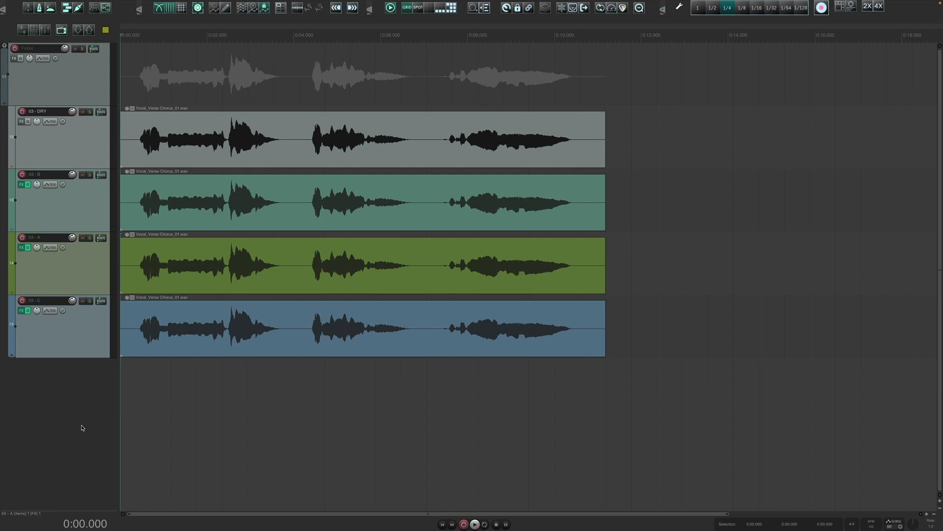
Step: Search the action list for "auto solo" and select the me2beats_Auto solo for selected tracks (defer).lua script
key(shift+slash)
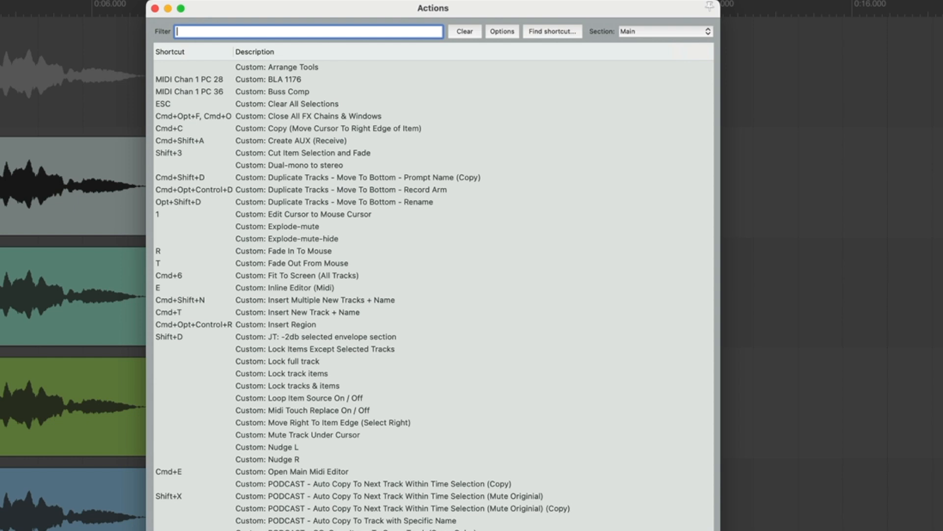
text(auto solo)
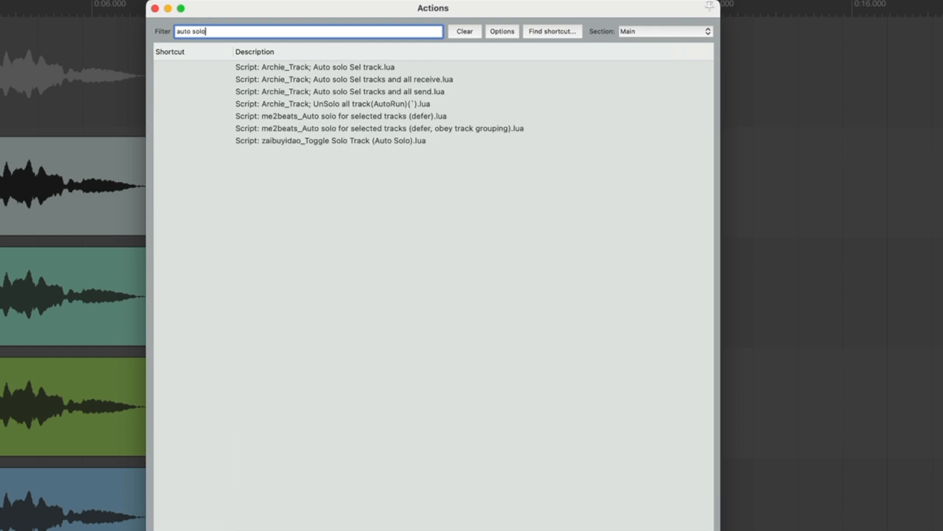
click(392, 117)
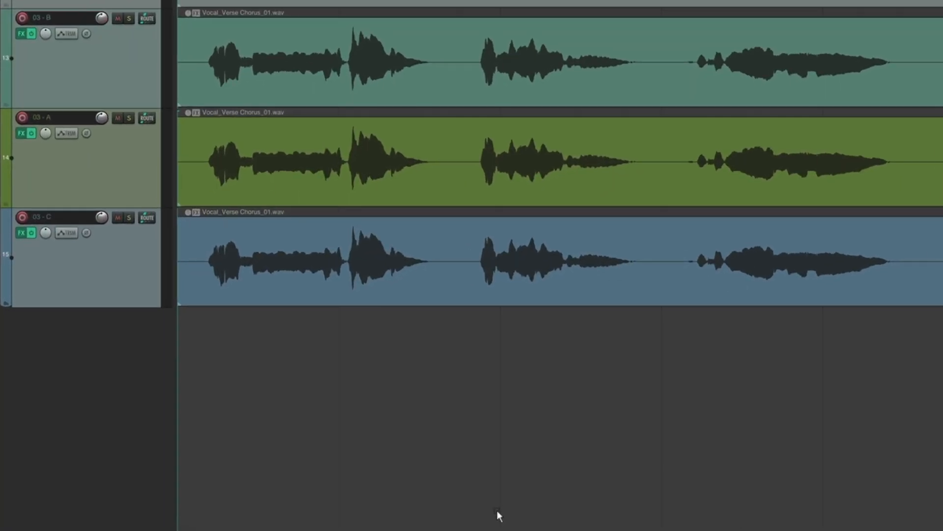
Step: Select the 03 - C track and enable auto solo for selected tracks, toggling it off and on once
right_click(110, 281)
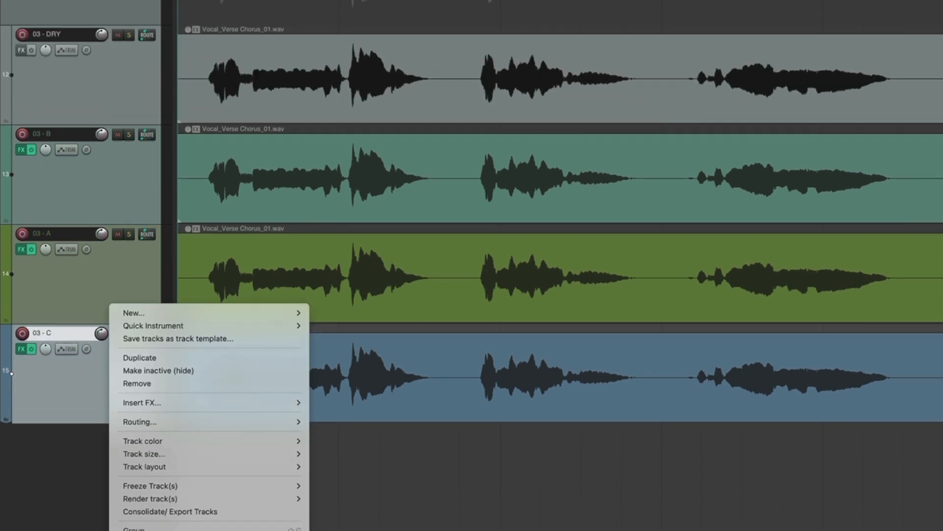
click(163, 499)
click(154, 21)
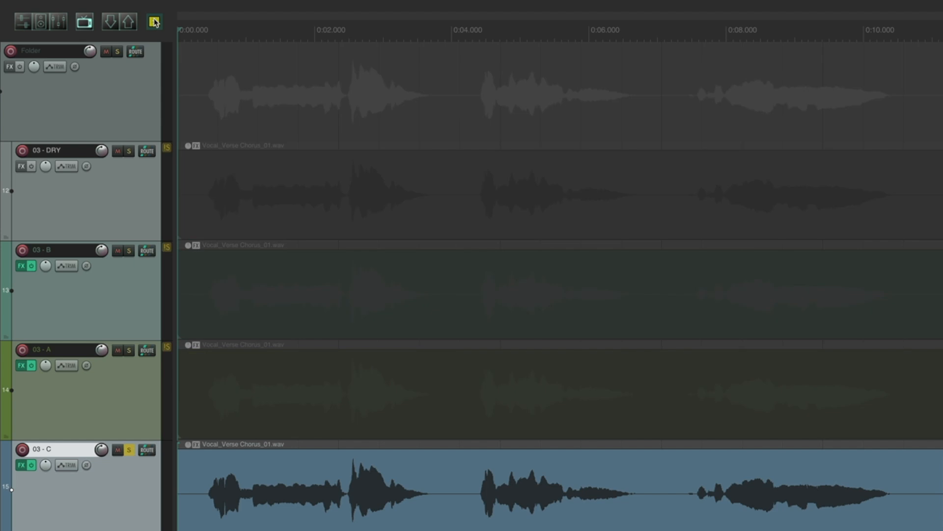
click(154, 22)
click(155, 21)
Step: Test auto solo by selecting 03 - DRY, stepping down through the tracks to 03 - C and returning to 03 - DRY
click(136, 207)
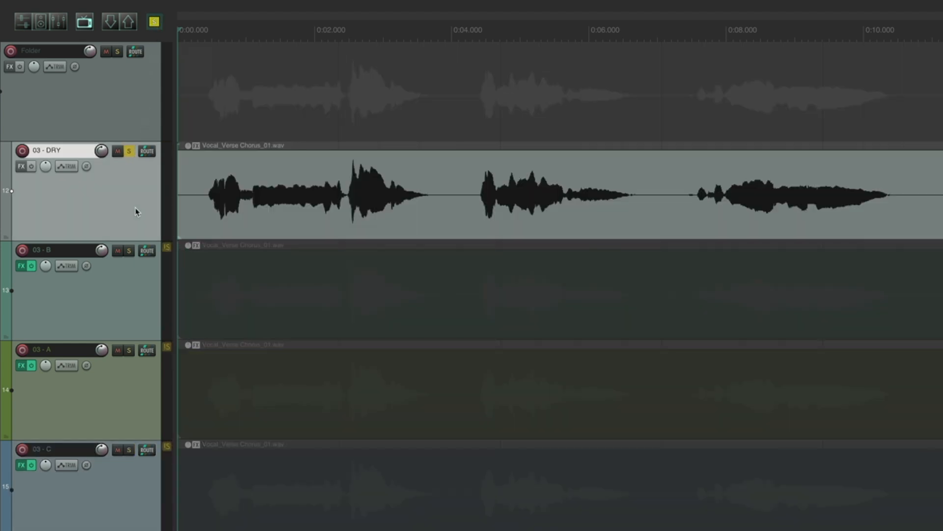
key(Down)
key(Down)
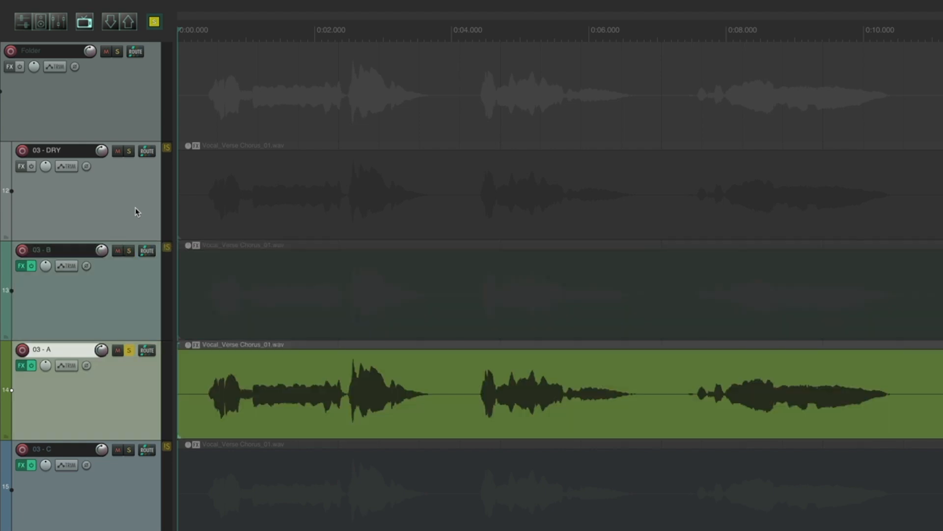
key(Down)
key(Up)
key(Up)
key(Up)
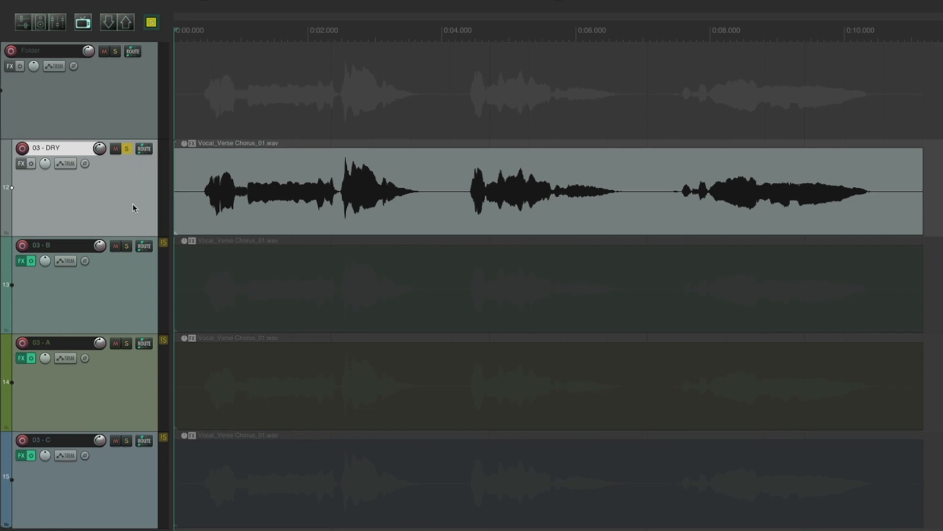